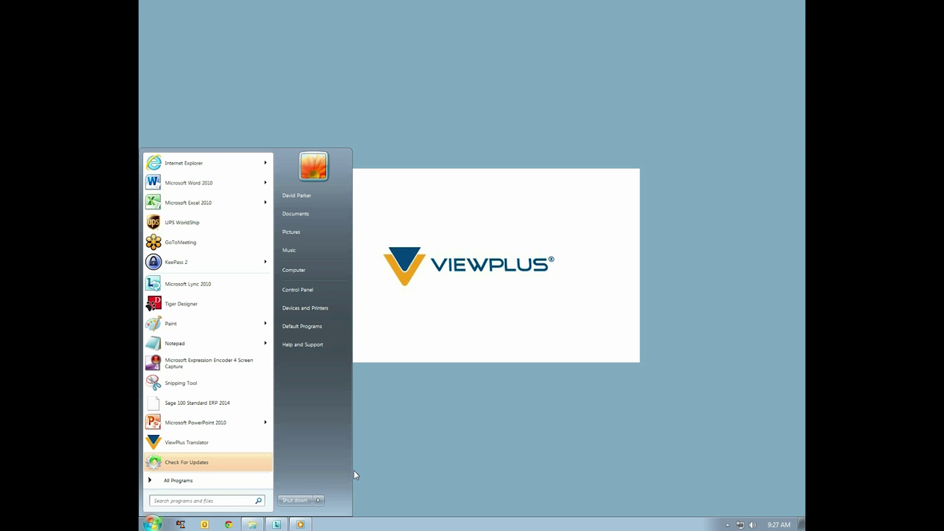
# Launch Tiger Designer, enlarge its window and open the Volcano.prn diagram.
pyautogui.write('tige')
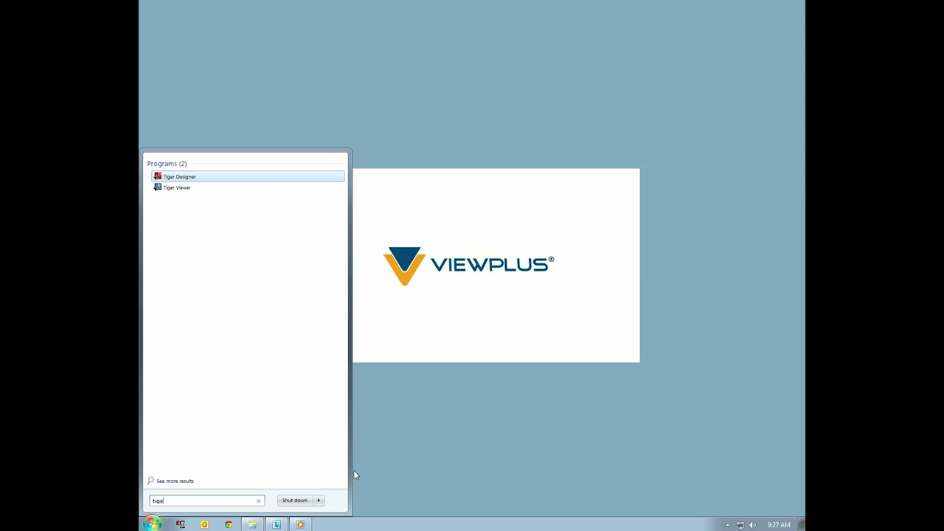
pyautogui.write('r designer')
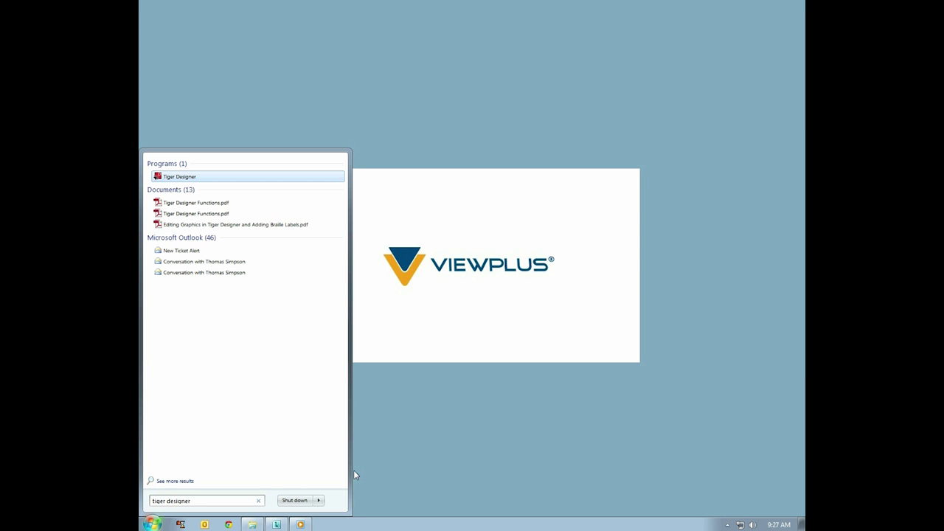
pyautogui.press('Return')
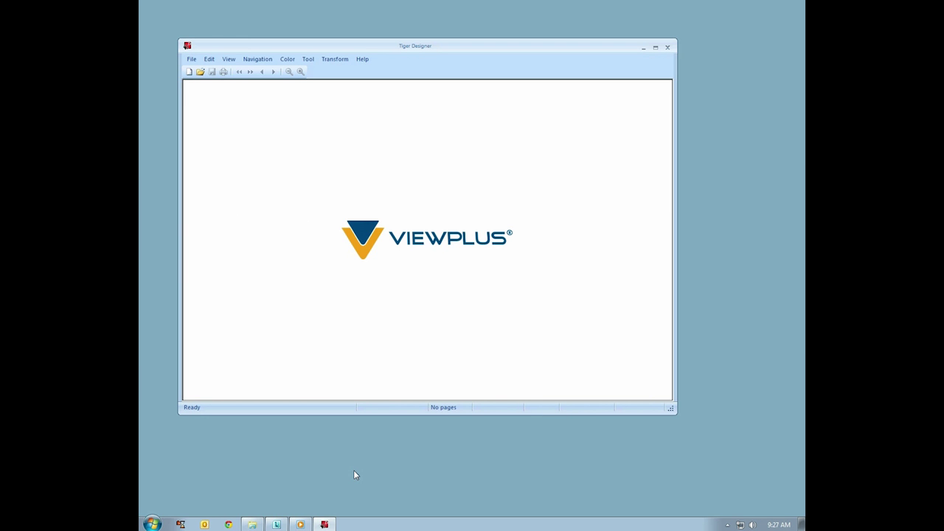
pyautogui.moveTo(677, 414); pyautogui.dragTo(757, 479)
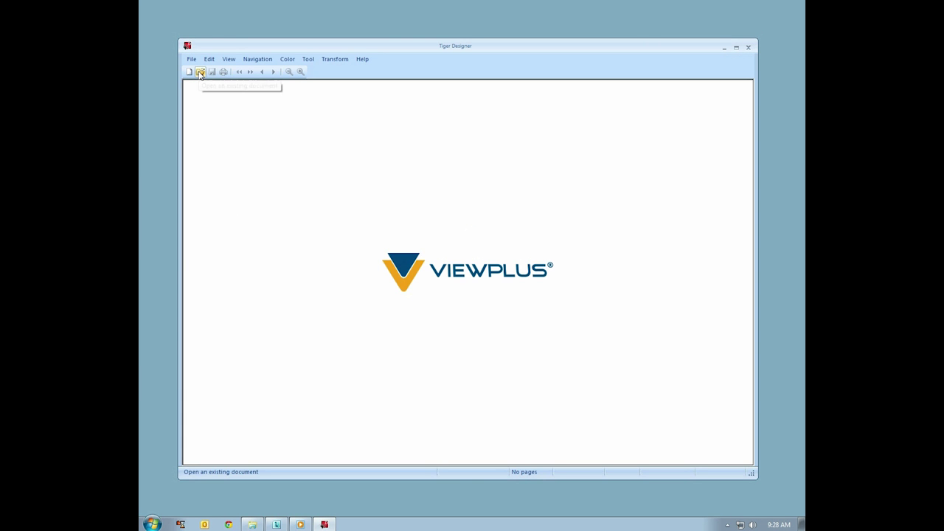
pyautogui.click(201, 73)
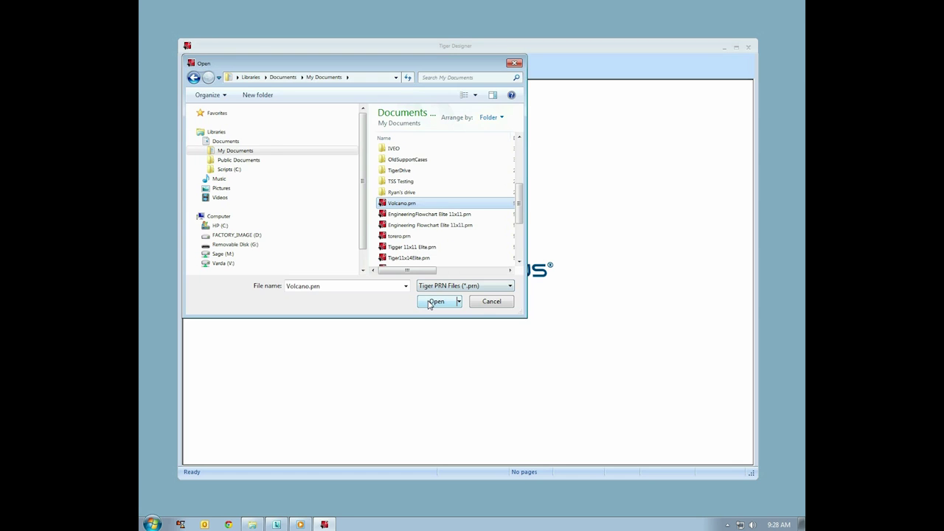
pyautogui.click(435, 301)
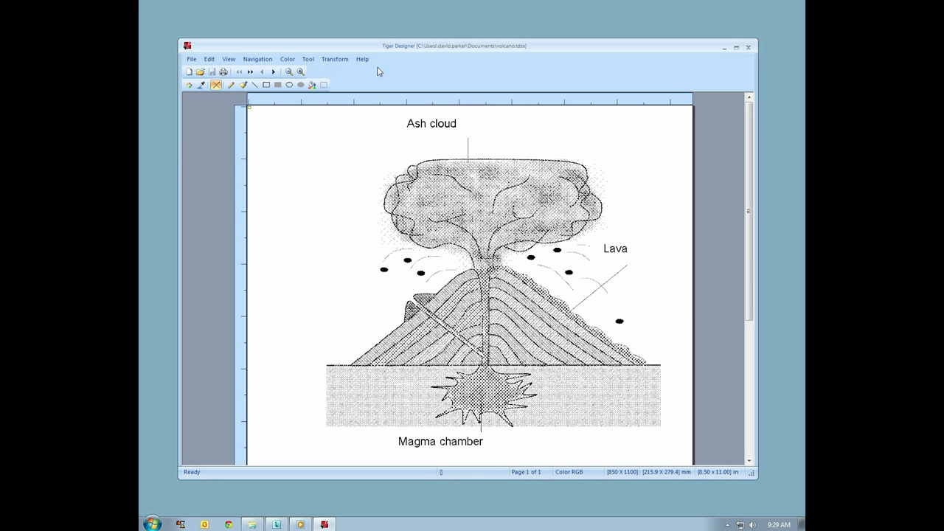
# Toggle between Color RGB and 3D Emboss views and the braille preview, ending in 3D Emboss.
pyautogui.click(267, 72)
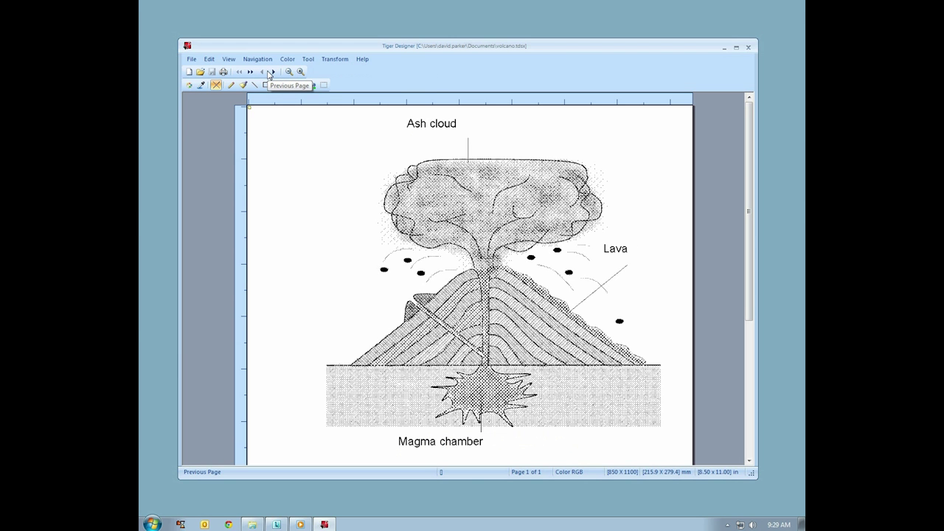
pyautogui.click(269, 73)
pyautogui.click(268, 73)
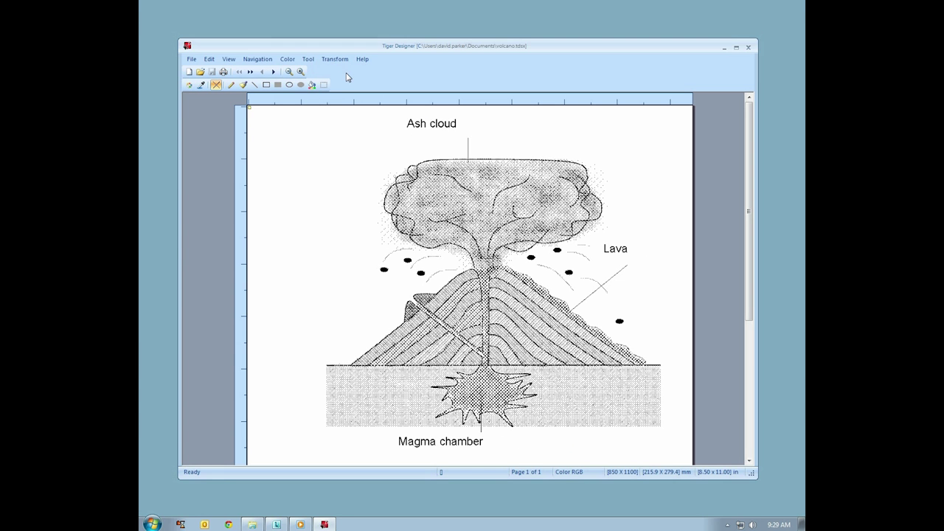
pyautogui.hotkey('ctrl', 'b')
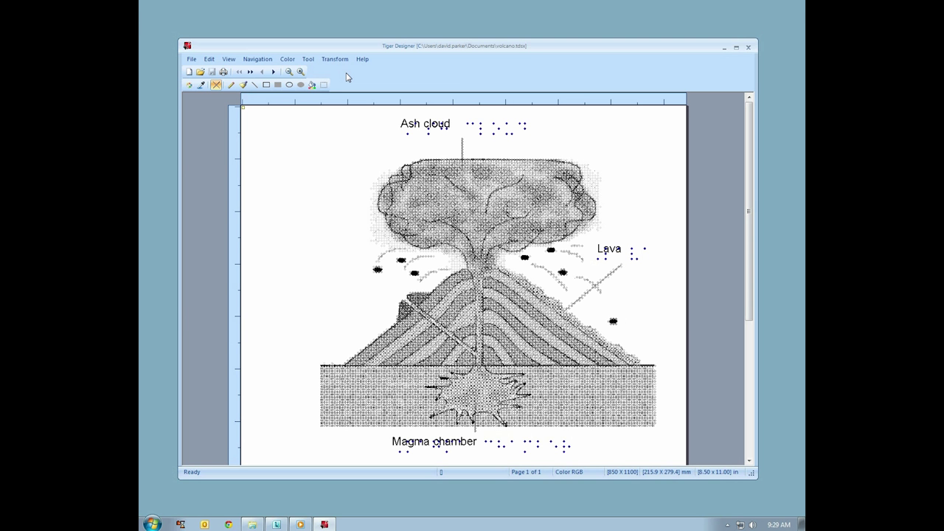
pyautogui.hotkey('ctrl', 'b')
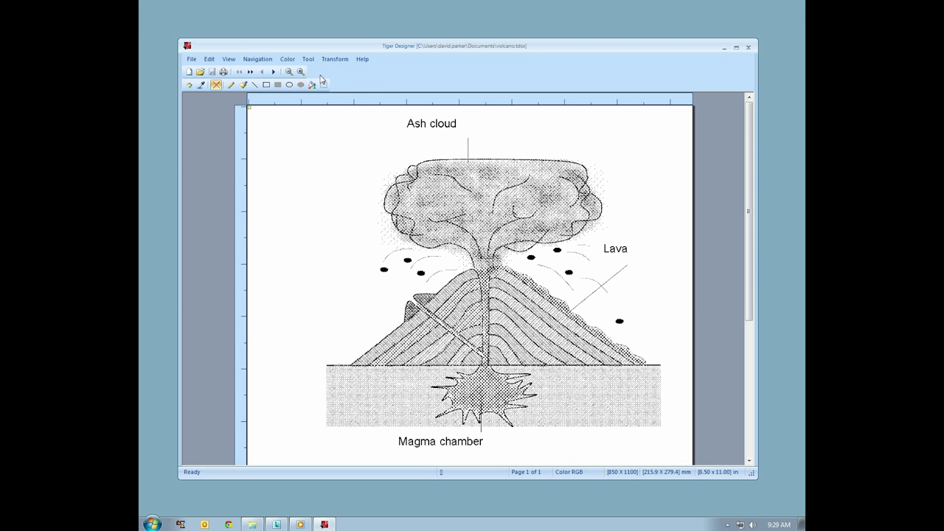
pyautogui.click(273, 71)
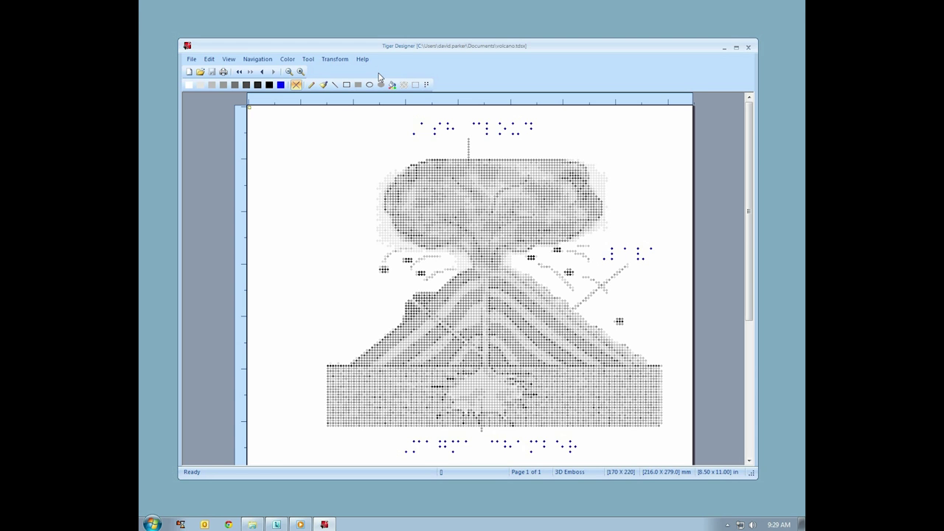
pyautogui.press('pageup')
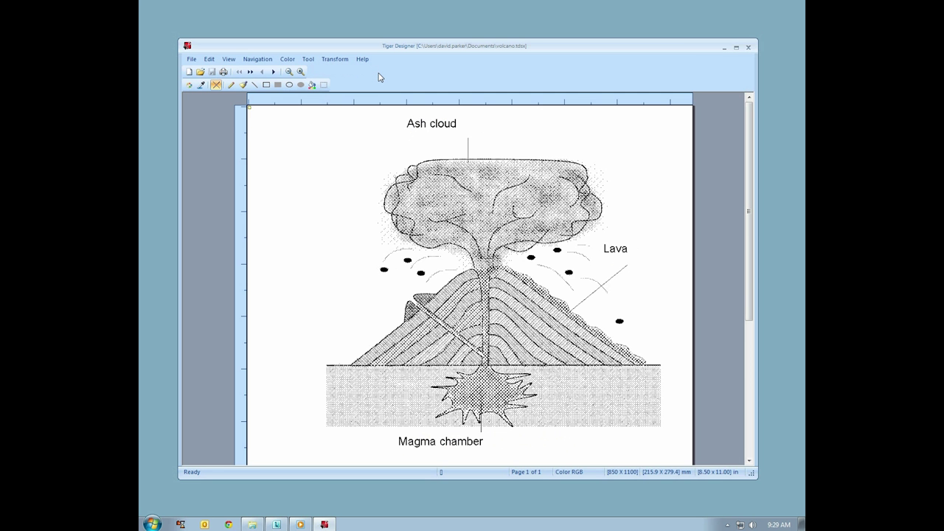
pyautogui.press('pagedown')
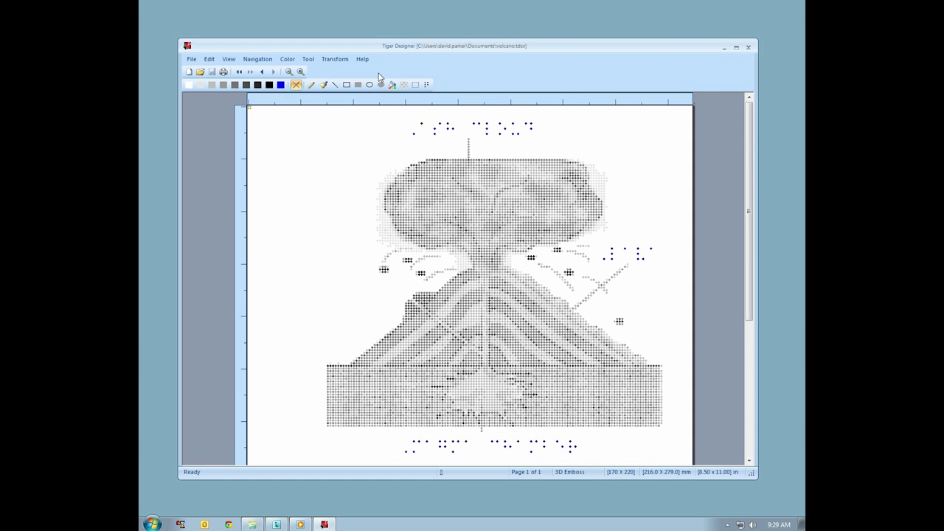
pyautogui.press('pageup')
pyautogui.press('pagedown')
# Zoom the page in and out, switch to Color RGB view and set drawing colour to none.
pyautogui.click(288, 71)
pyautogui.click(300, 72)
pyautogui.click(300, 72)
pyautogui.click(288, 71)
pyautogui.click(261, 73)
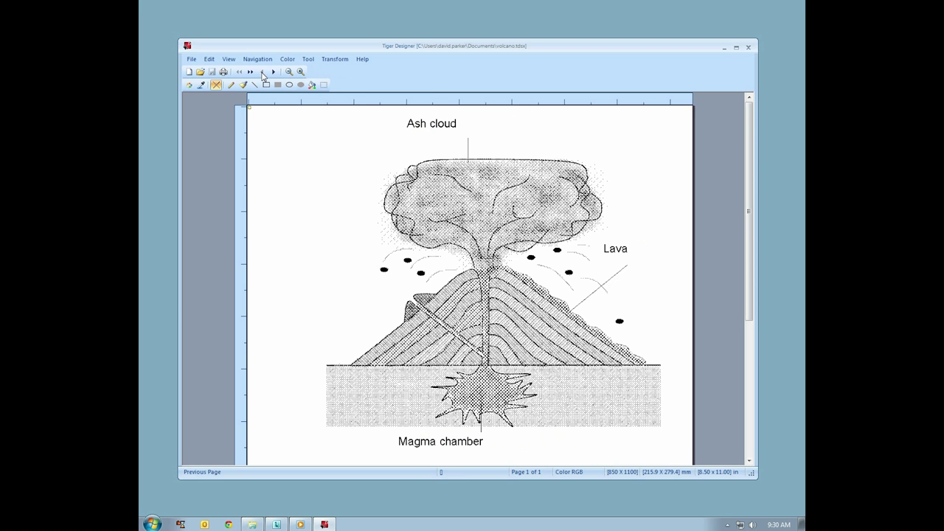
pyautogui.click(216, 86)
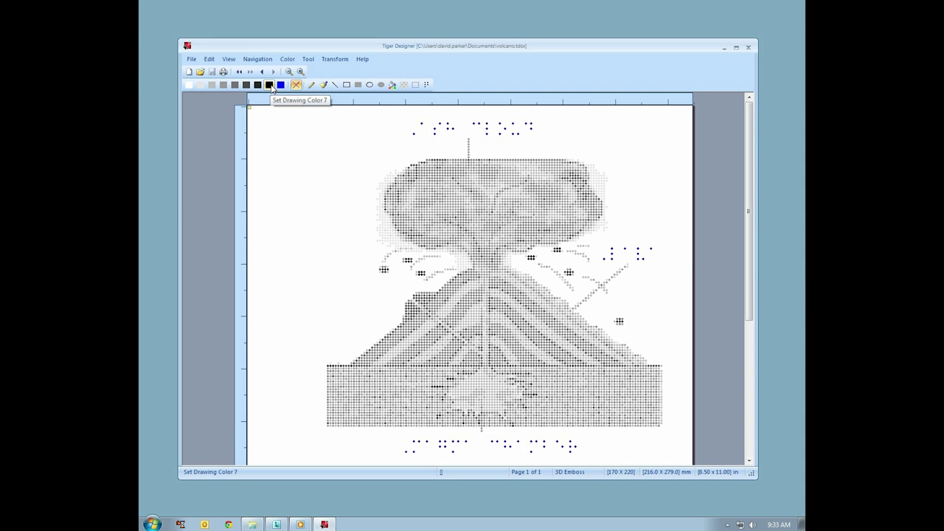
# Try drawing colour 7 and the Braille colour, then set the drawing colour back to none.
pyautogui.click(271, 87)
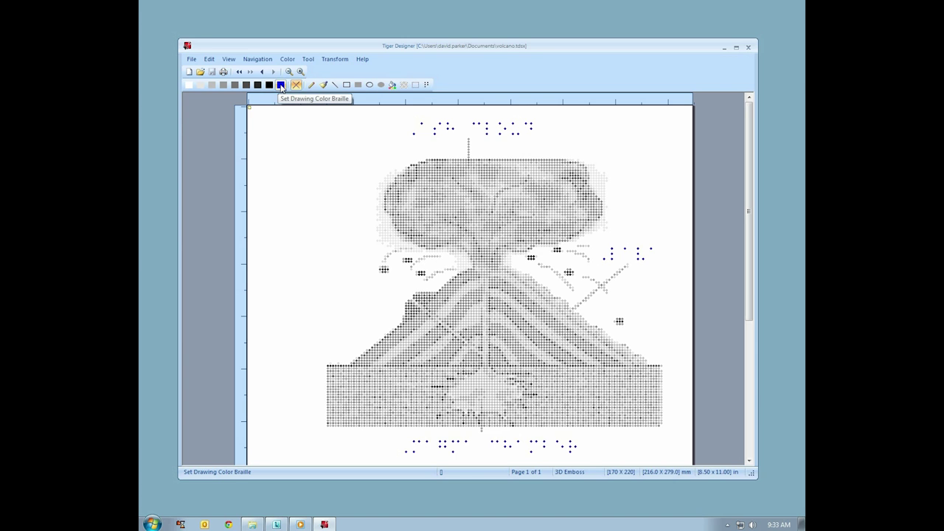
pyautogui.click(281, 86)
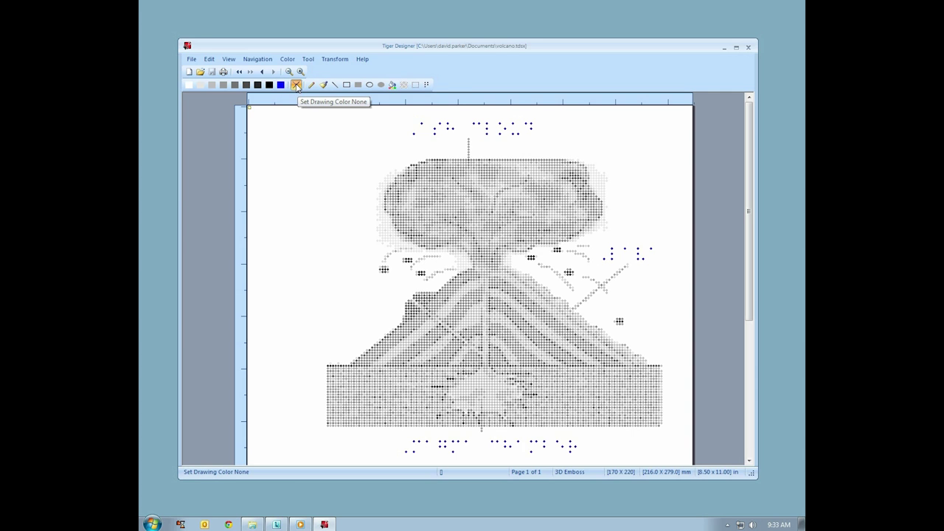
pyautogui.click(296, 84)
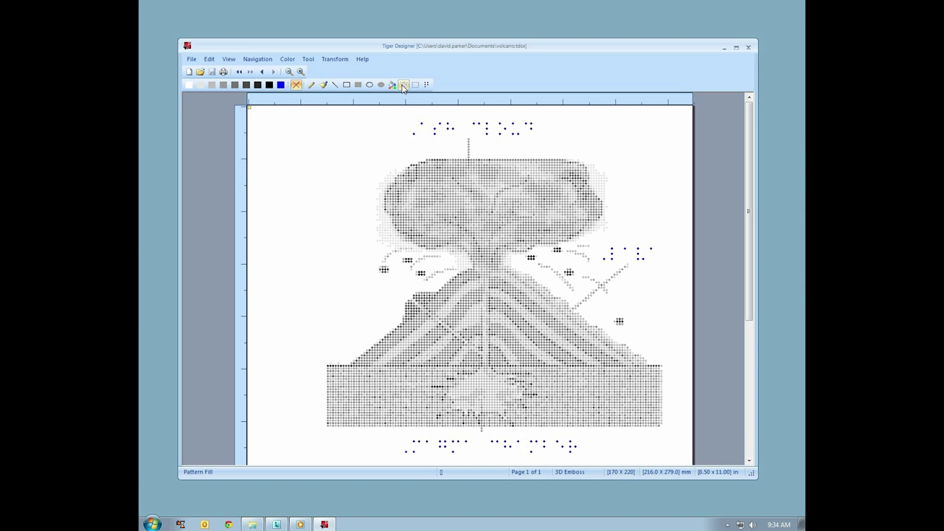
# Launch the Pattern Editor from the Tool menu's Pattern submenu.
pyautogui.click(308, 59)
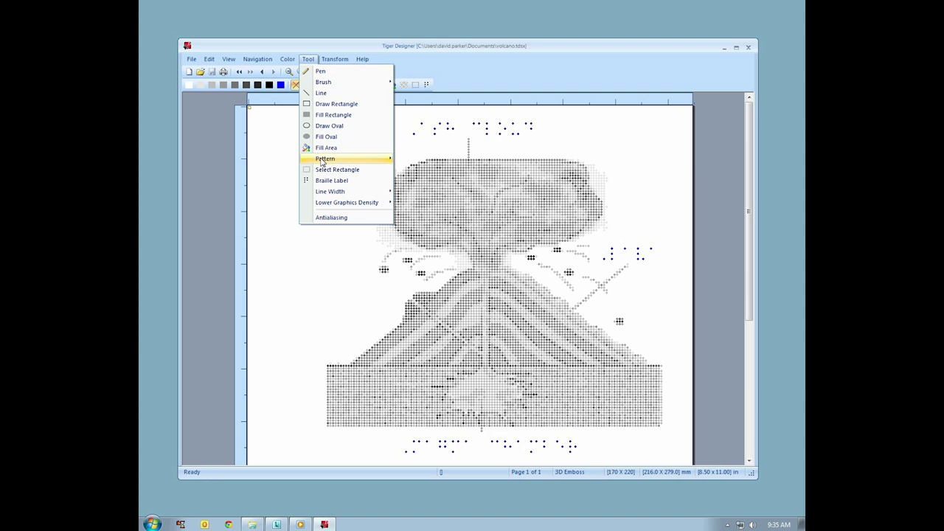
pyautogui.moveTo(322, 160)
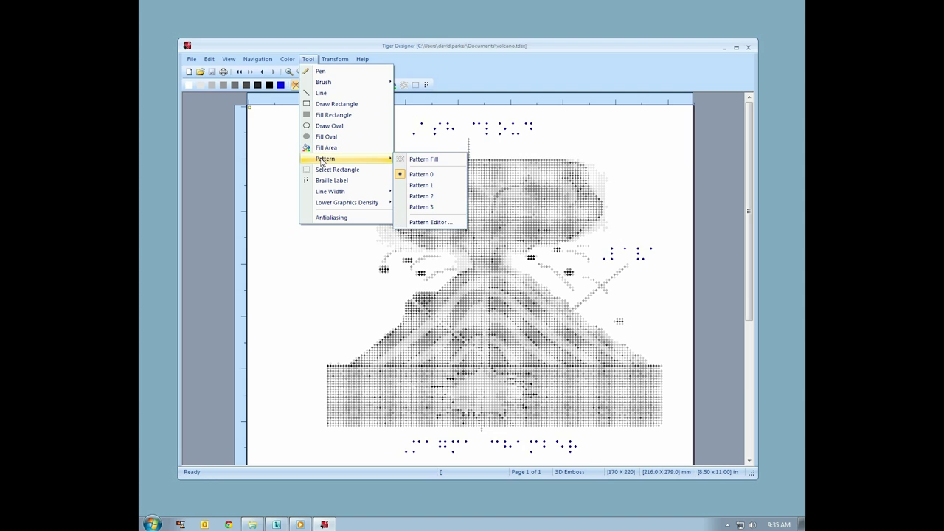
pyautogui.click(422, 222)
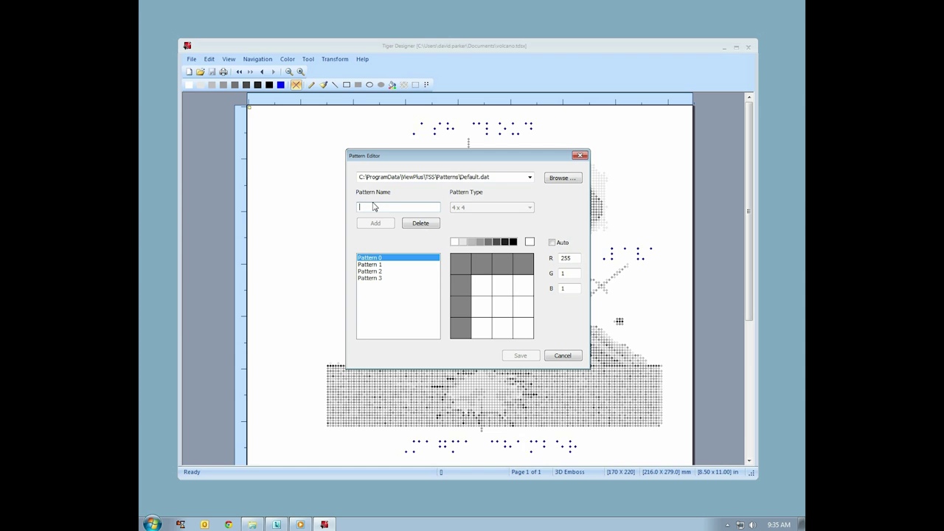
# Add a 4x4 pattern named Test and an 8 x 8 pattern named 8.
pyautogui.write('Test')
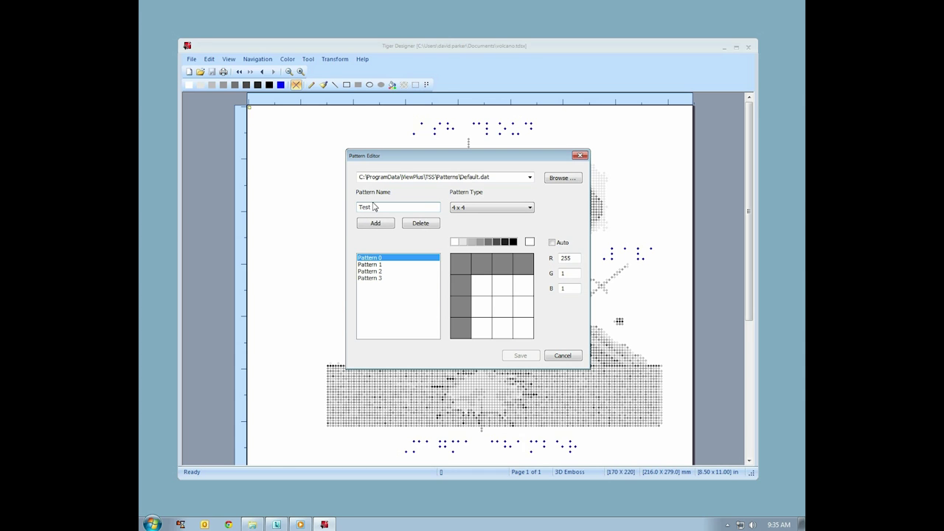
pyautogui.click(369, 226)
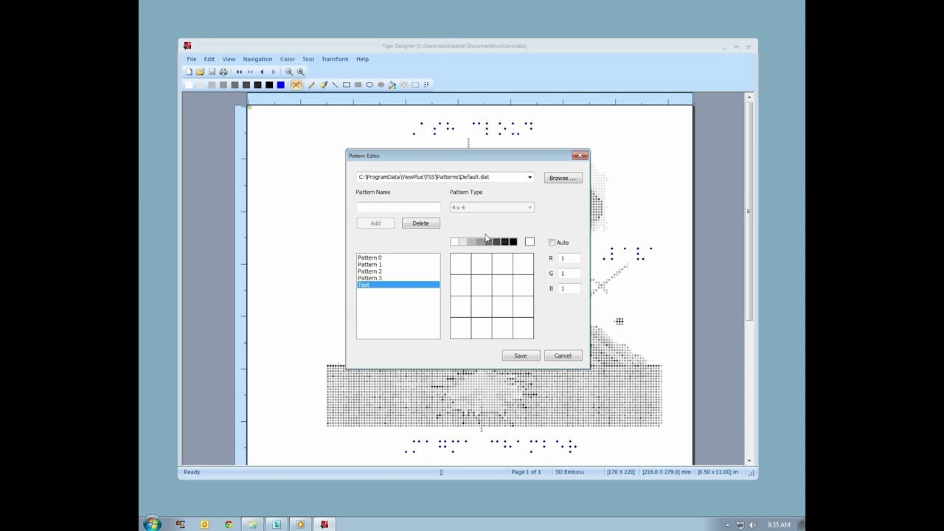
pyautogui.click(371, 206)
pyautogui.write('8')
pyautogui.click(525, 210)
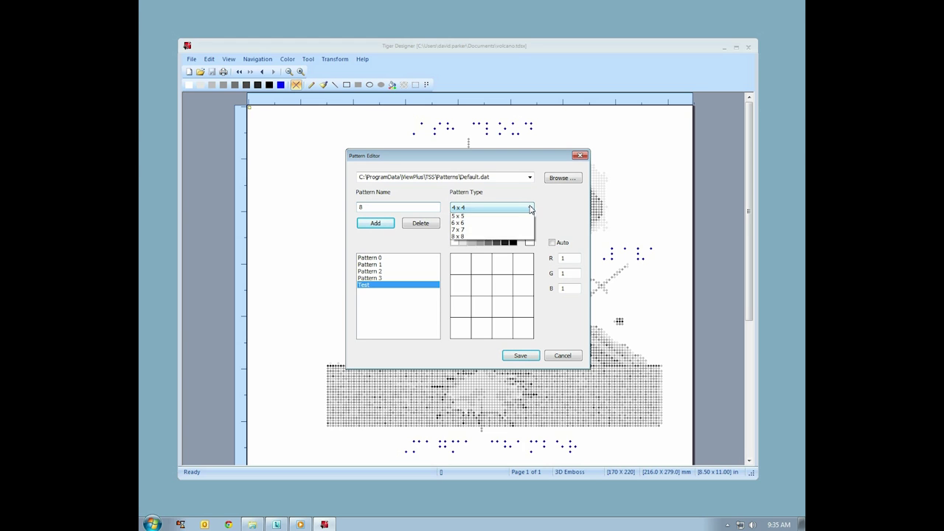
pyautogui.click(471, 258)
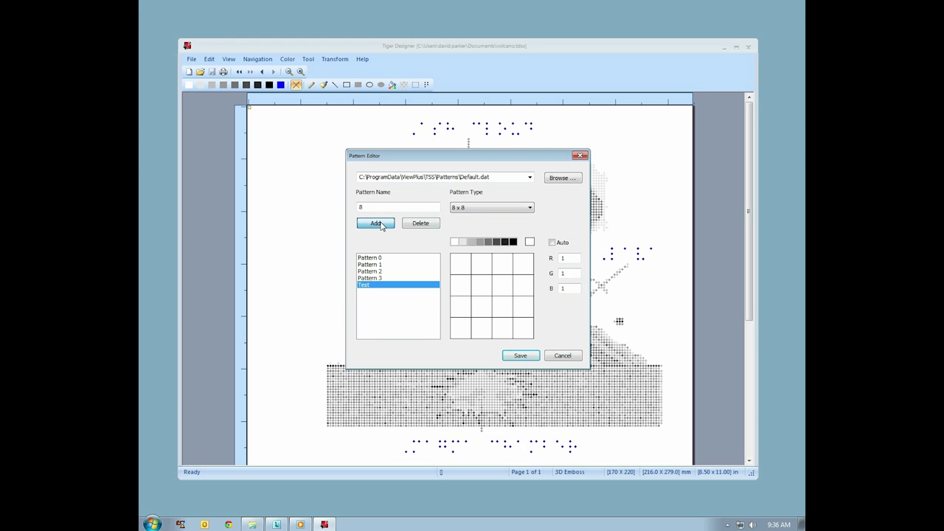
pyautogui.click(377, 223)
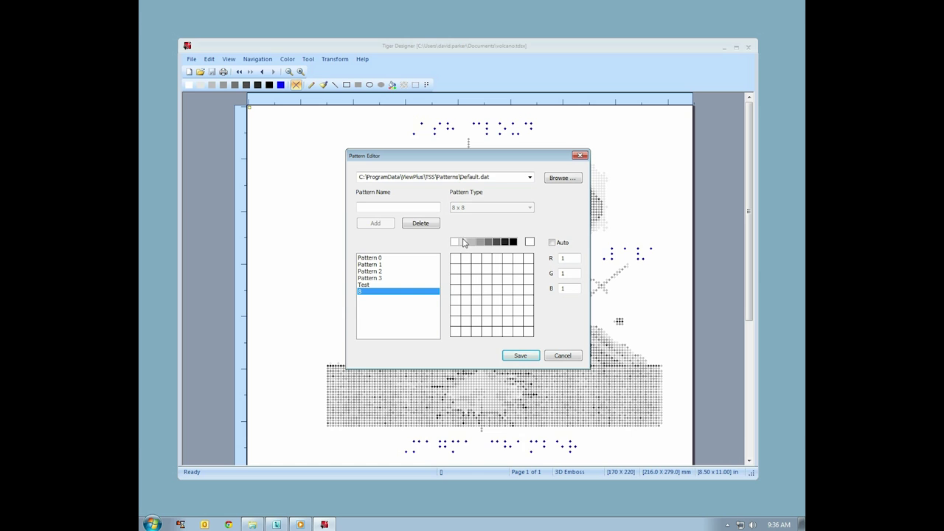
# Fill four diagonal cells of pattern 8 with black, starting from the top-left.
pyautogui.click(514, 244)
pyautogui.click(455, 258)
pyautogui.click(478, 280)
pyautogui.click(499, 301)
pyautogui.click(517, 320)
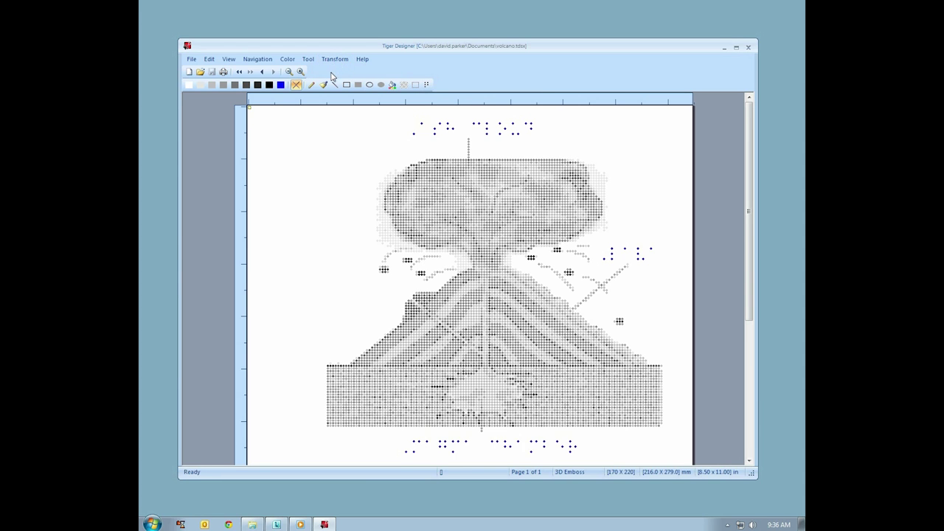
# Rectangle-select the top braille label, check the Transform options, then bring up the File menu.
pyautogui.click(415, 85)
pyautogui.moveTo(406, 116); pyautogui.dragTo(537, 141)
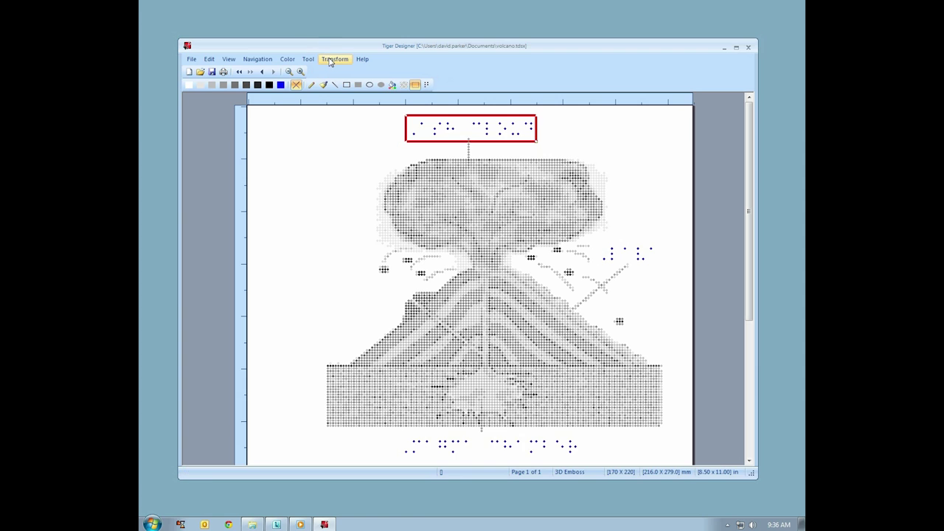
pyautogui.click(334, 59)
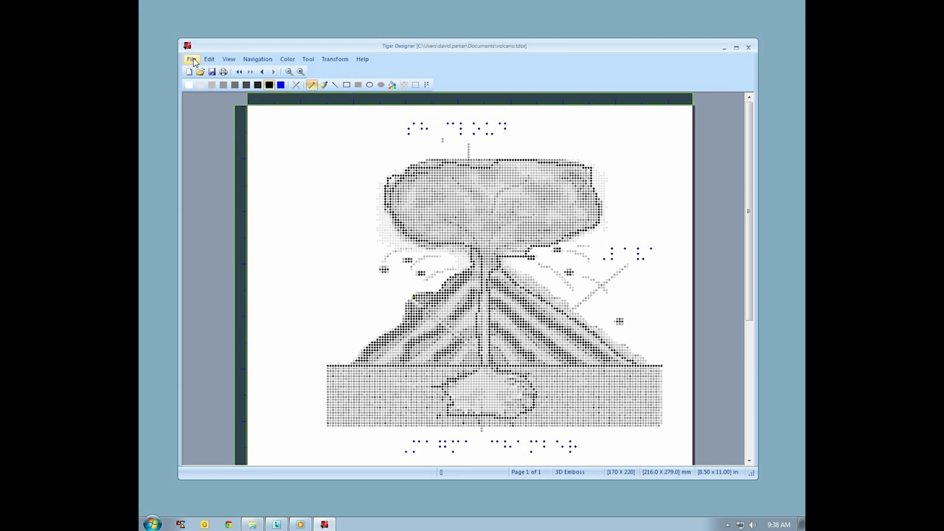
pyautogui.click(192, 59)
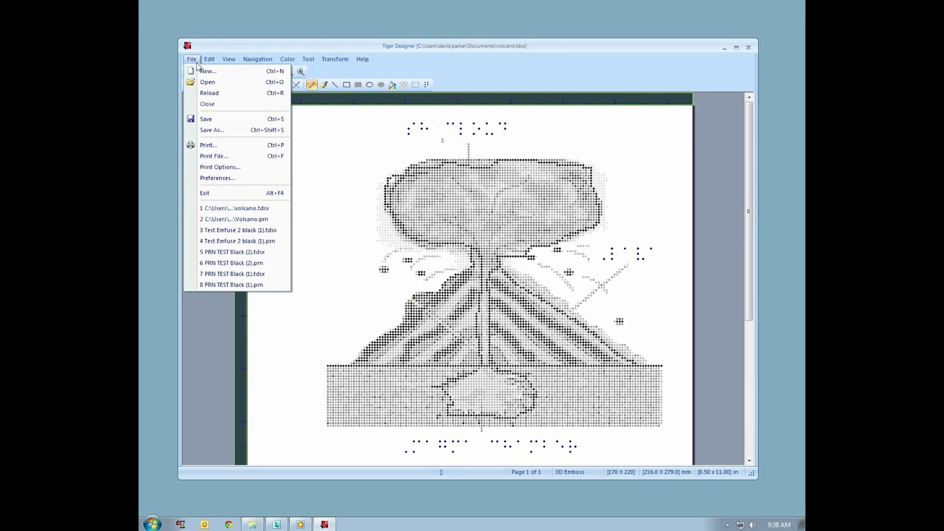